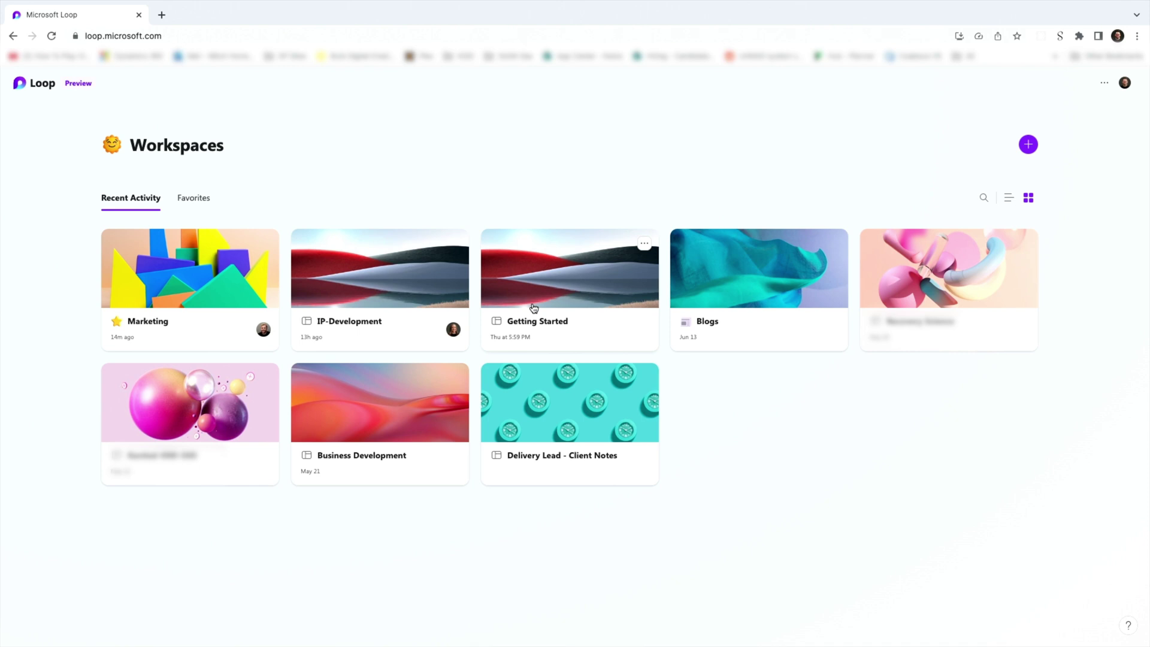
# Step: Open the Getting Started workspace and start a new line below the TIP on Check the Basics
pyautogui.click(586, 280)
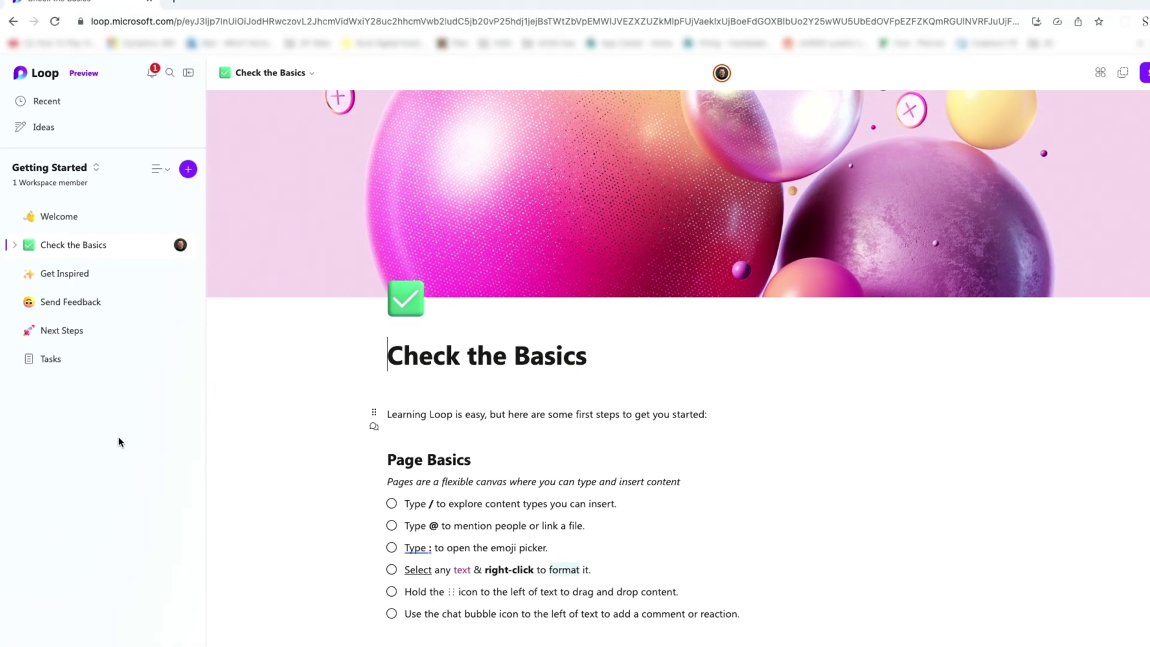
pyautogui.scroll(-2, 503, 361)
pyautogui.scroll(-1, 503, 361)
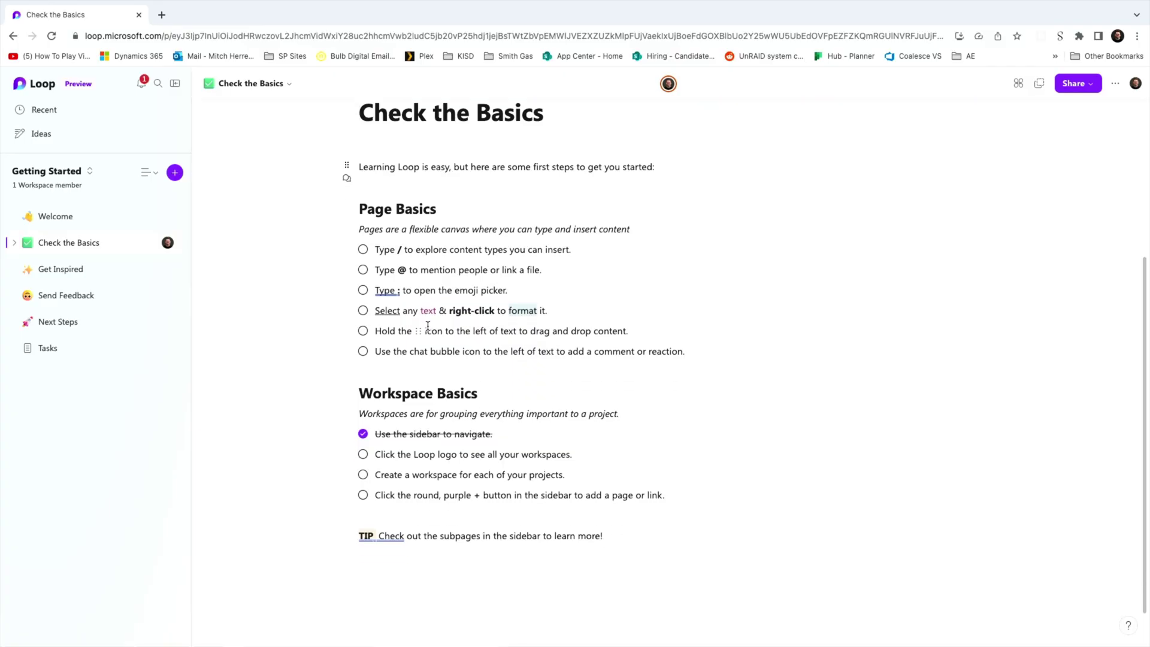
pyautogui.scroll(-2, 428, 325)
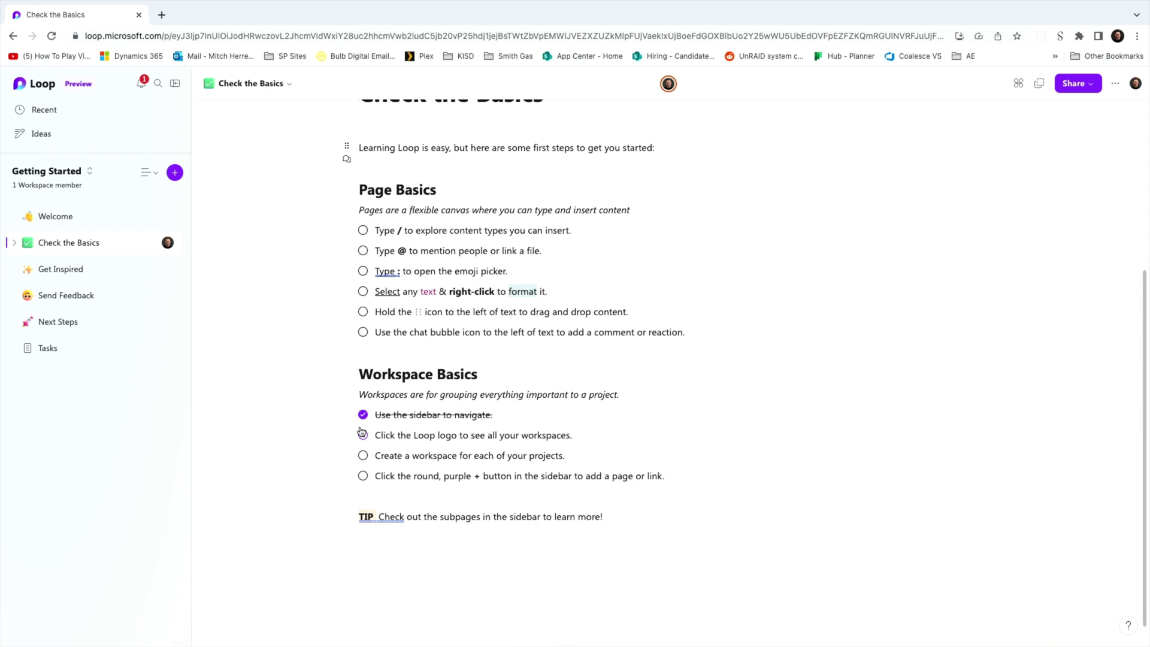
pyautogui.click(552, 567)
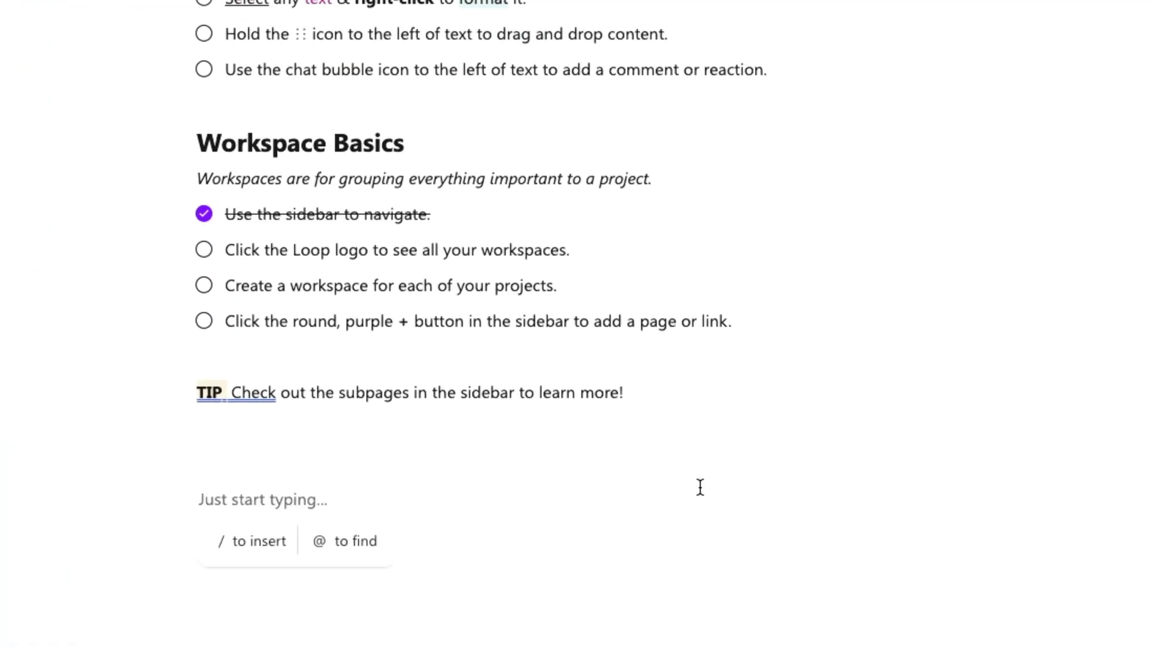
# Step: Insert a checklist on the empty line below the TIP using /checklist
pyautogui.write('/')
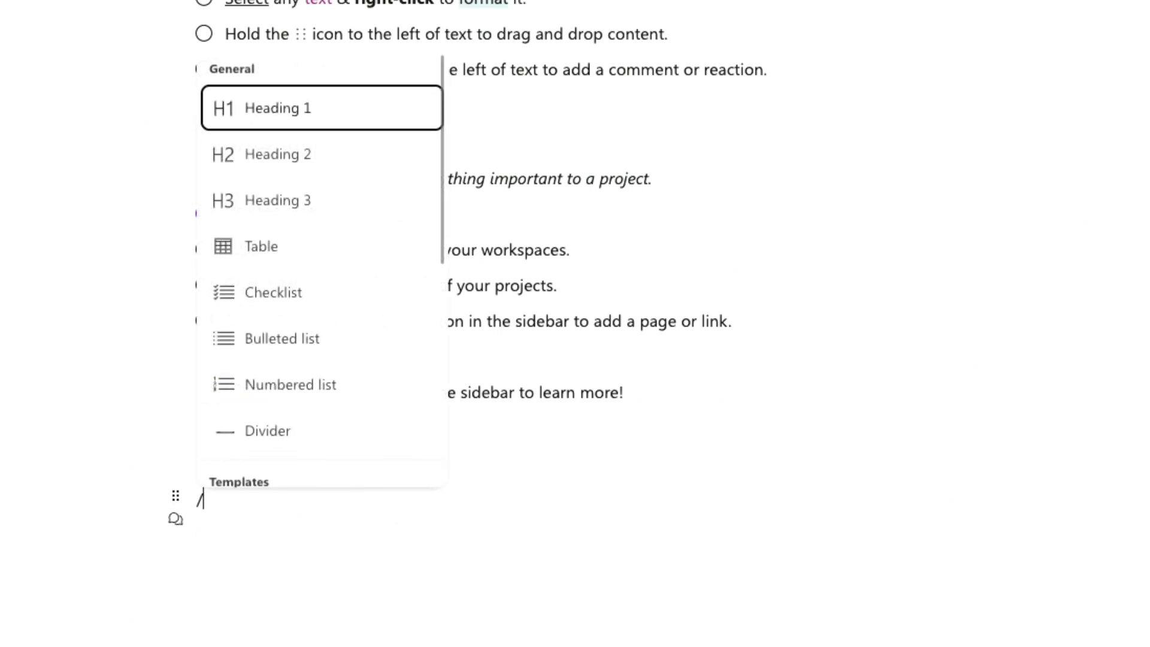
pyautogui.write('chel')
pyautogui.press('BackSpace')
pyautogui.write('c')
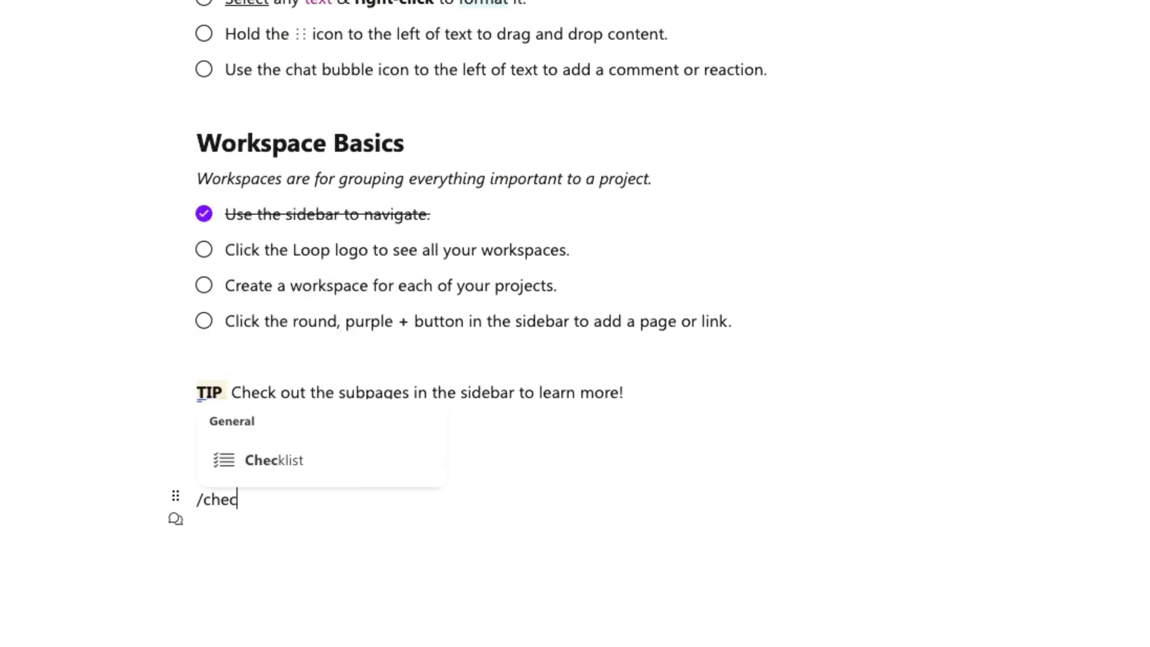
pyautogui.press('Return')
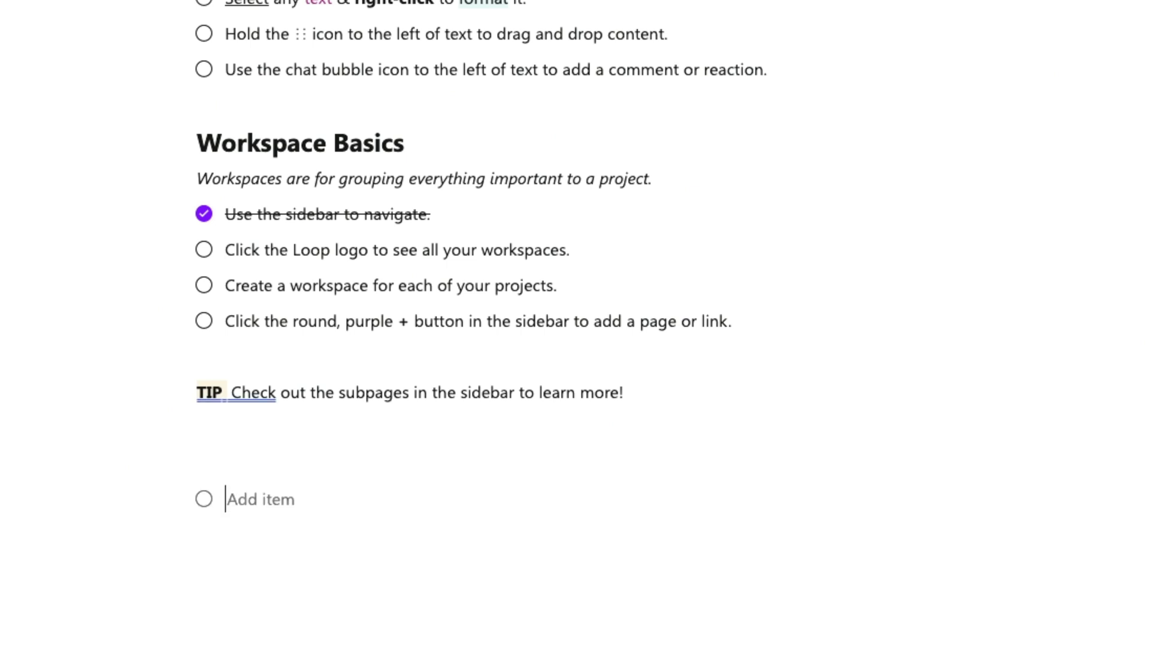
# Step: Fill the checklist with Item 1, Item 2 and Item 3, then select all three
pyautogui.write('ITem')
pyautogui.press('BackSpace')
pyautogui.press('BackSpace')
pyautogui.press('BackSpace')
pyautogui.write('tem 1')
pyautogui.press('Return')
pyautogui.write('Item 2')
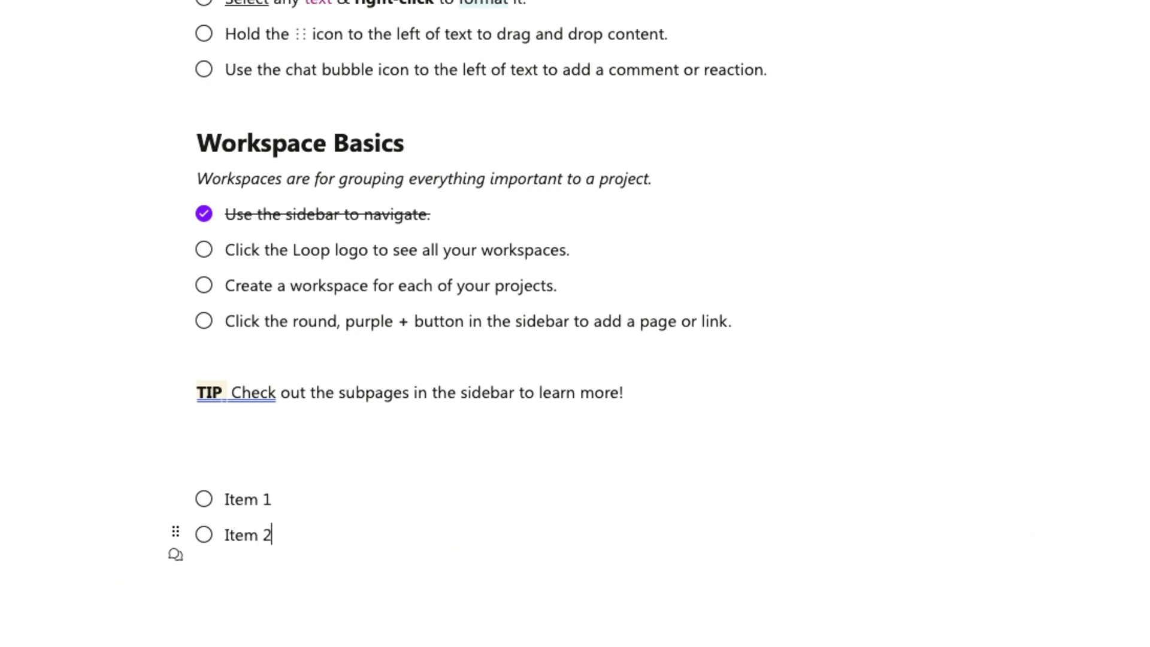
pyautogui.press('Return')
pyautogui.write('Item 3')
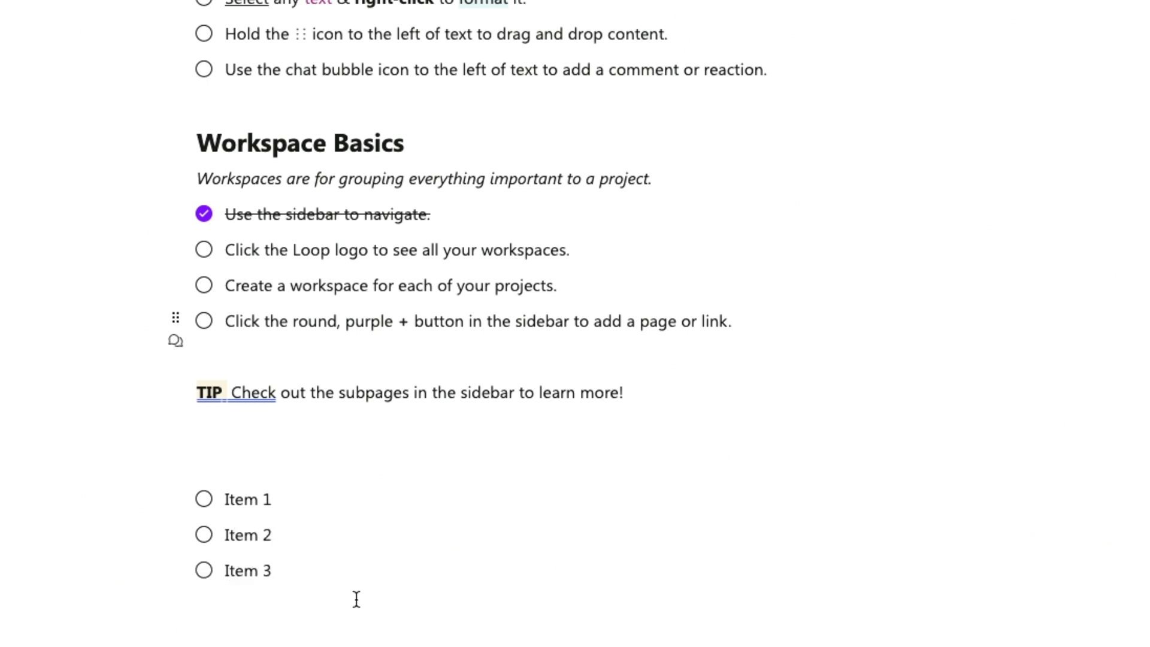
pyautogui.moveTo(357, 598); pyautogui.dragTo(157, 507)
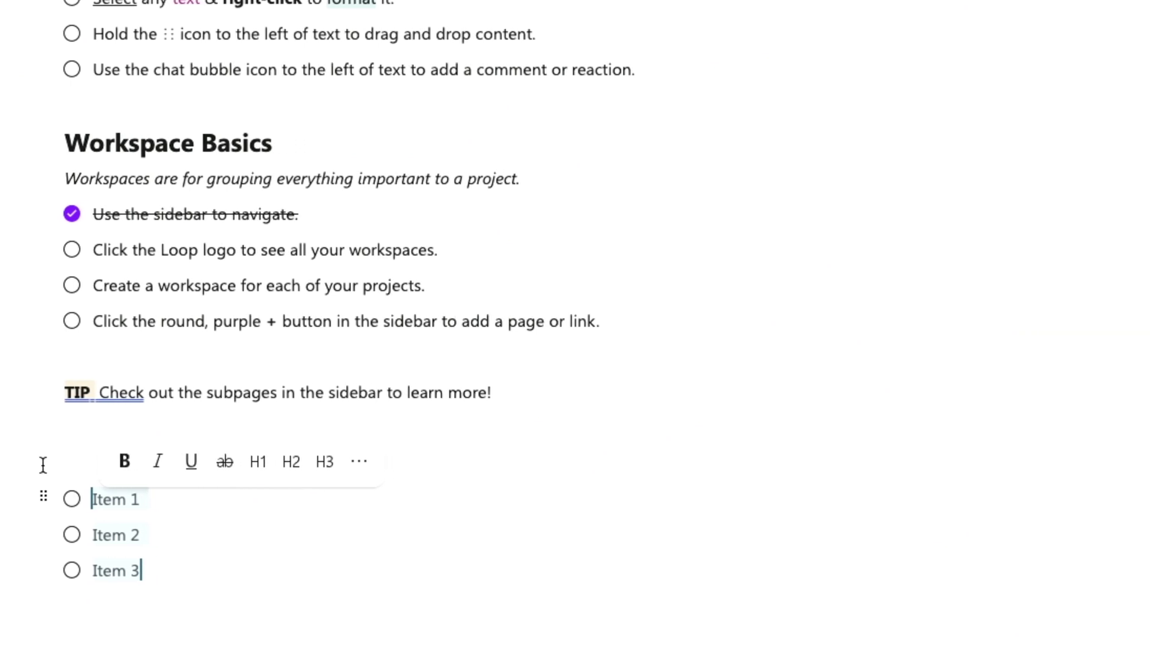
# Step: Convert the three-item checklist into a Loop component and copy its link
pyautogui.click(43, 501)
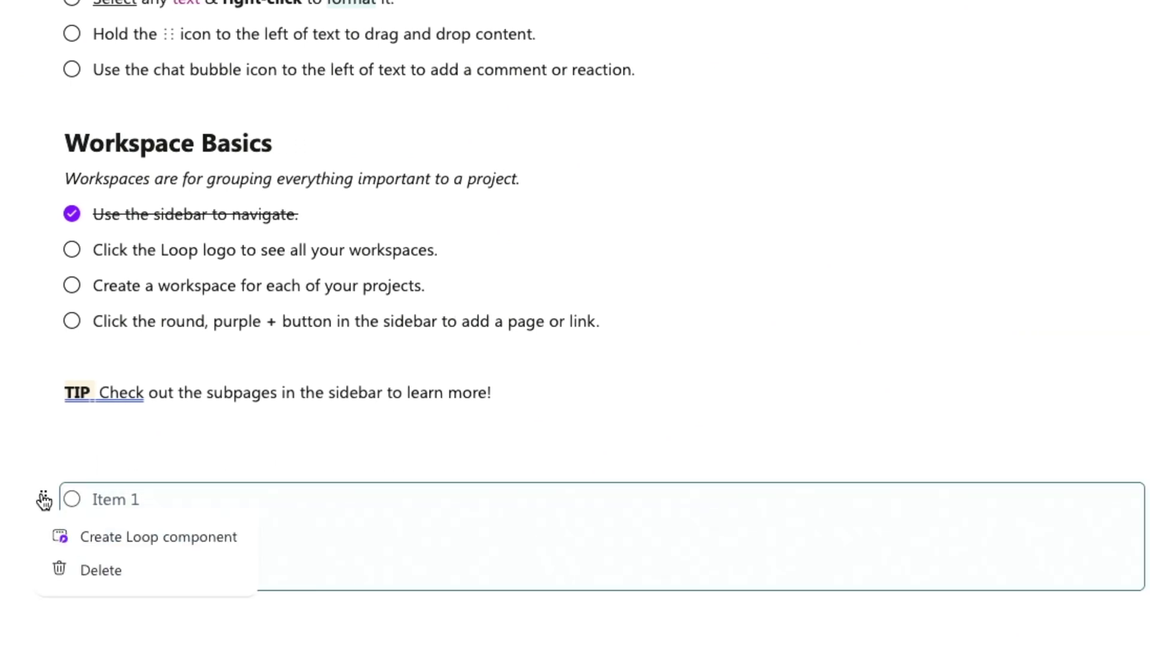
pyautogui.click(154, 537)
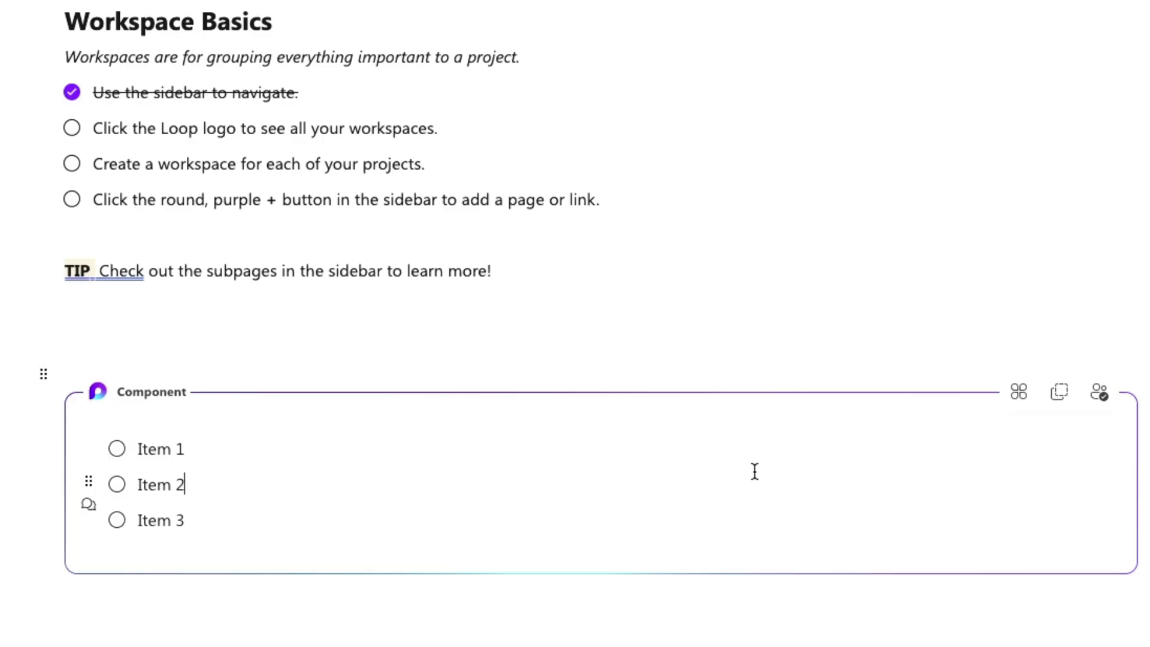
pyautogui.click(1060, 398)
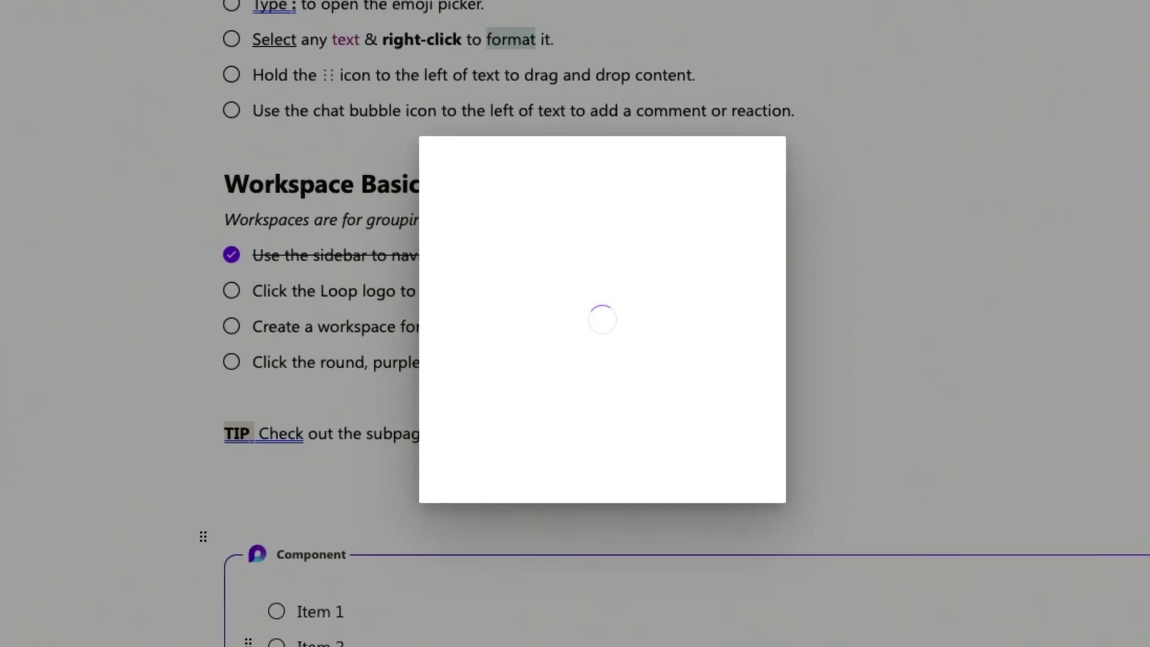
pyautogui.click(796, 322)
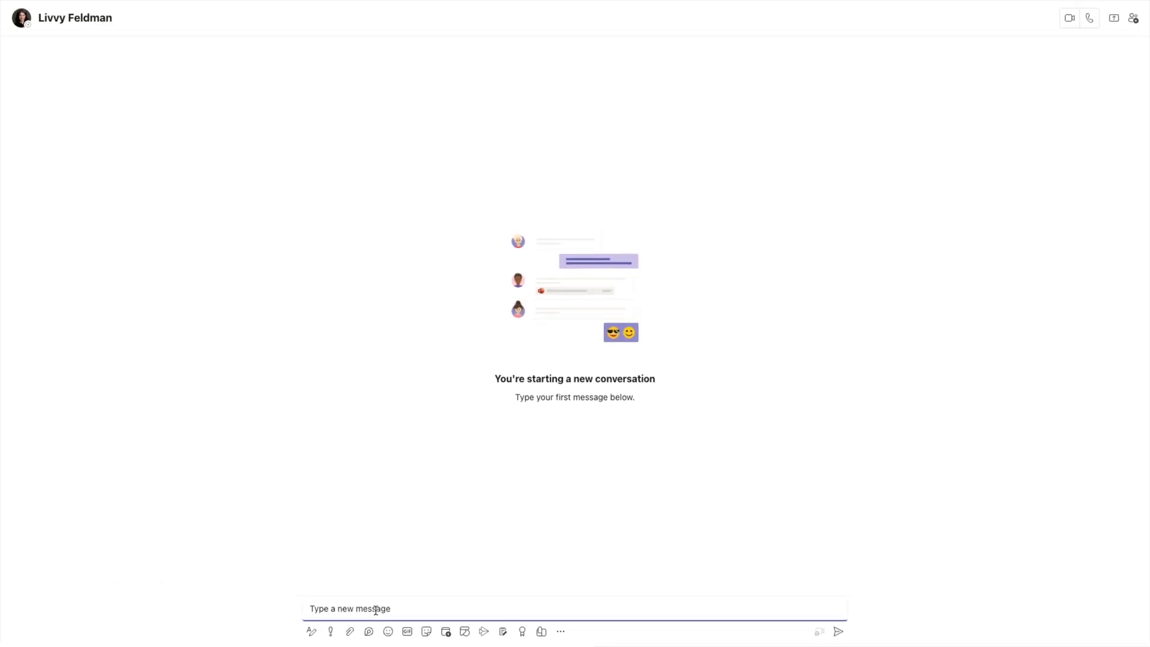
# Step: Post the checklist component in the Teams chat, editable by people in your organization
pyautogui.hotkey('ctrl', 'v')
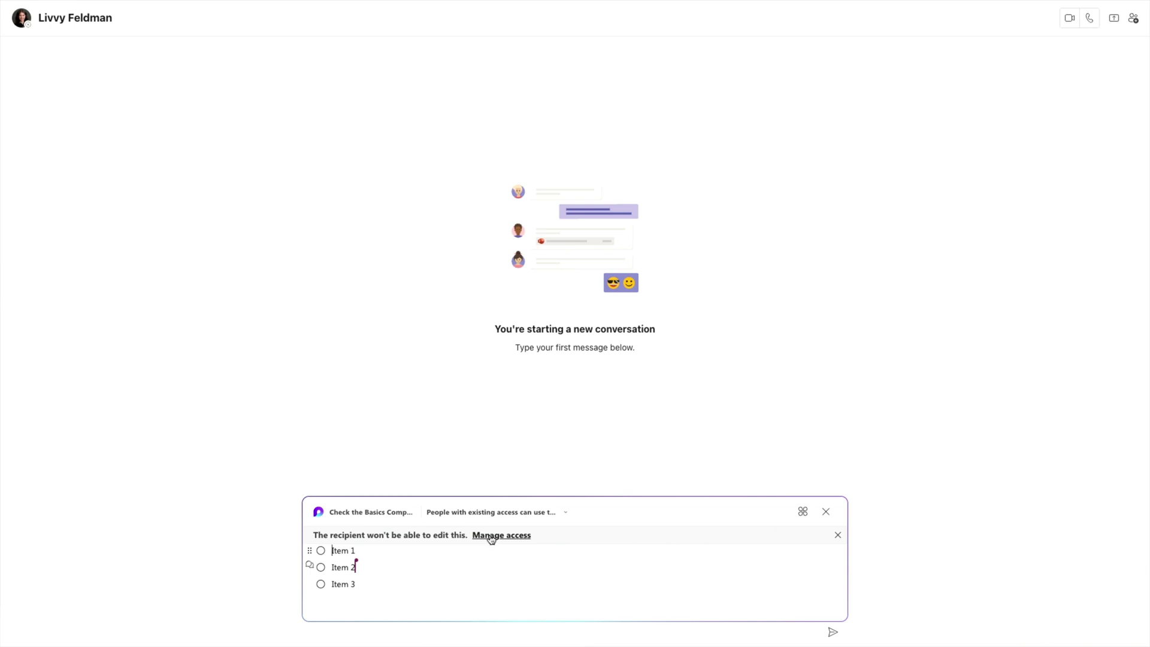
pyautogui.click(491, 538)
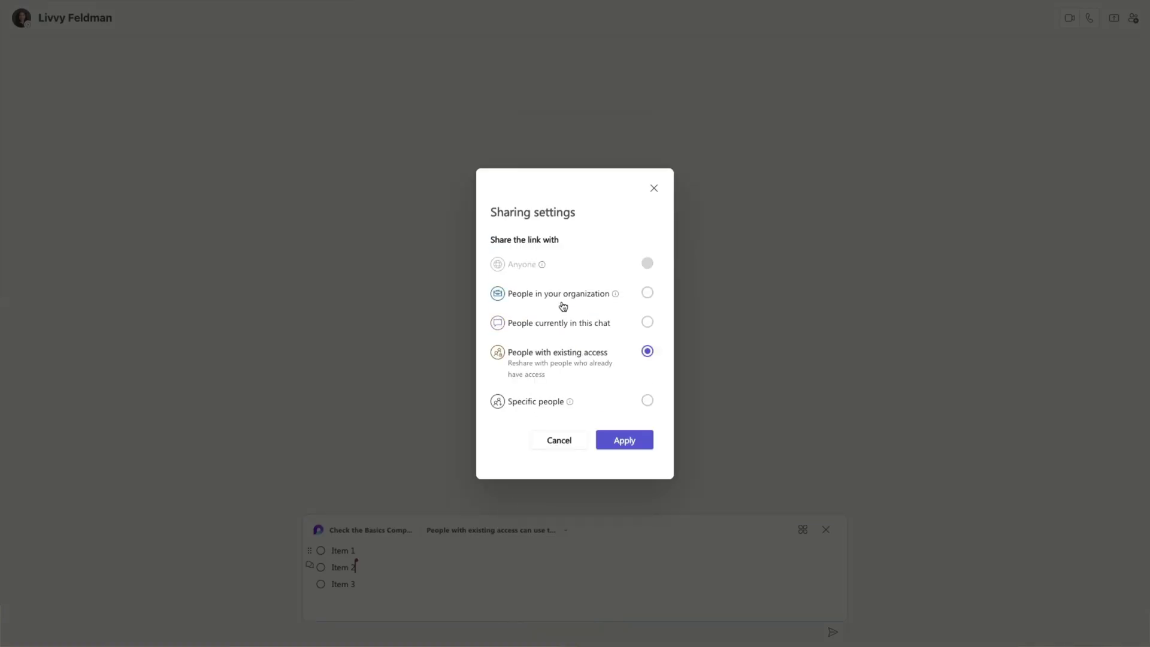
pyautogui.click(647, 293)
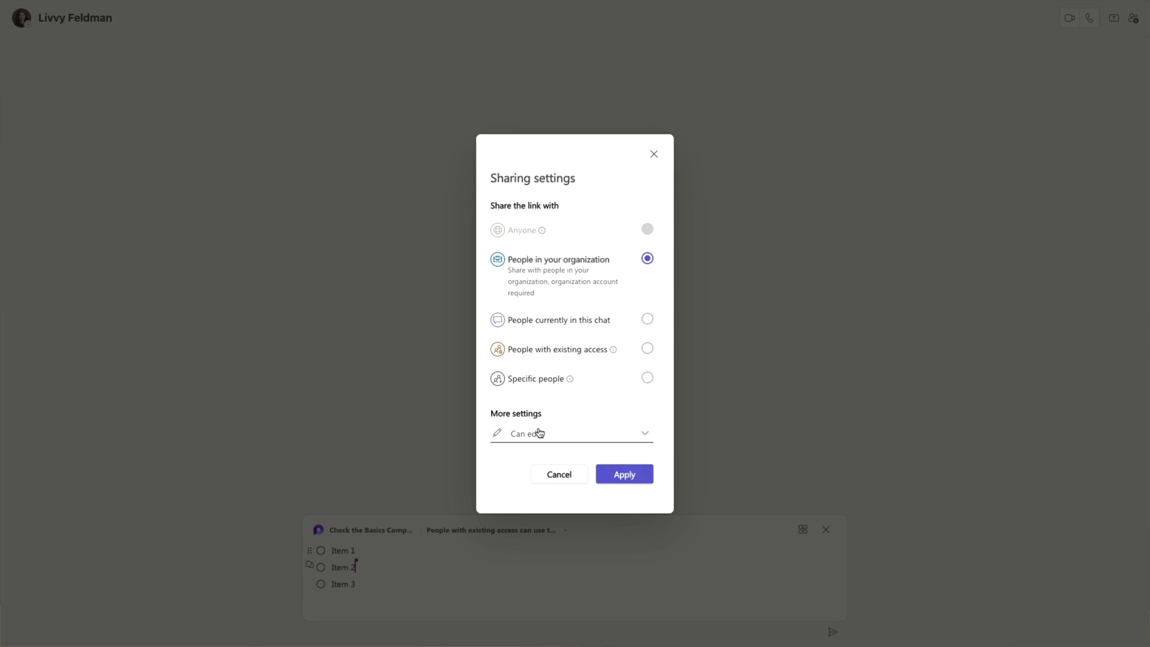
pyautogui.click(626, 475)
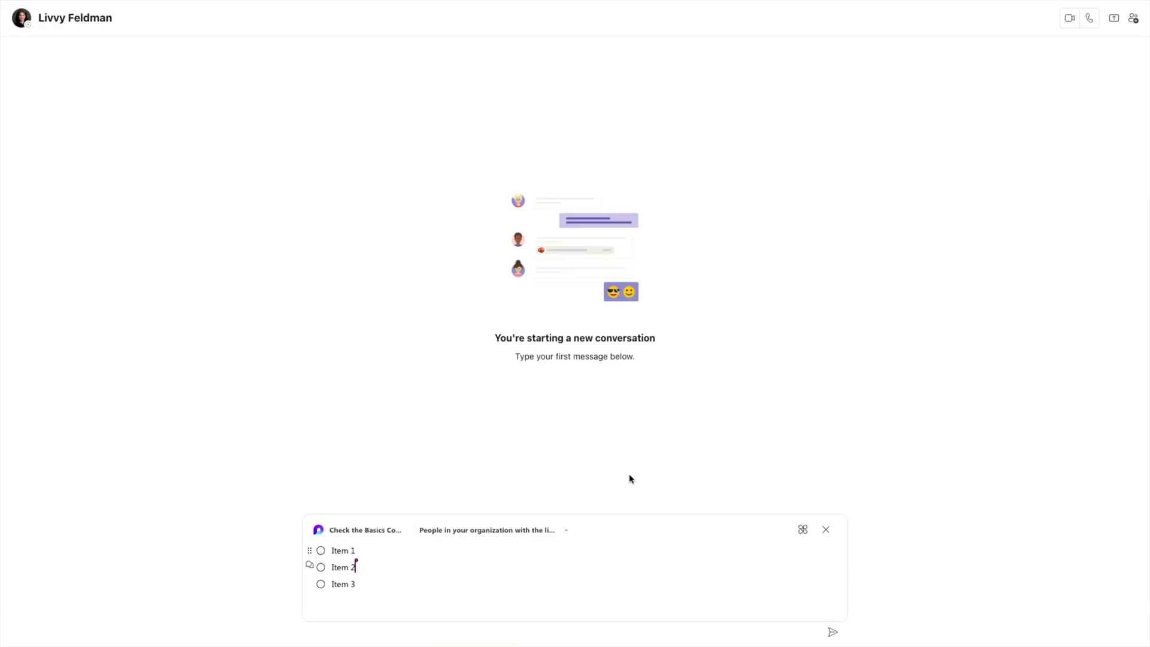
pyautogui.click(420, 595)
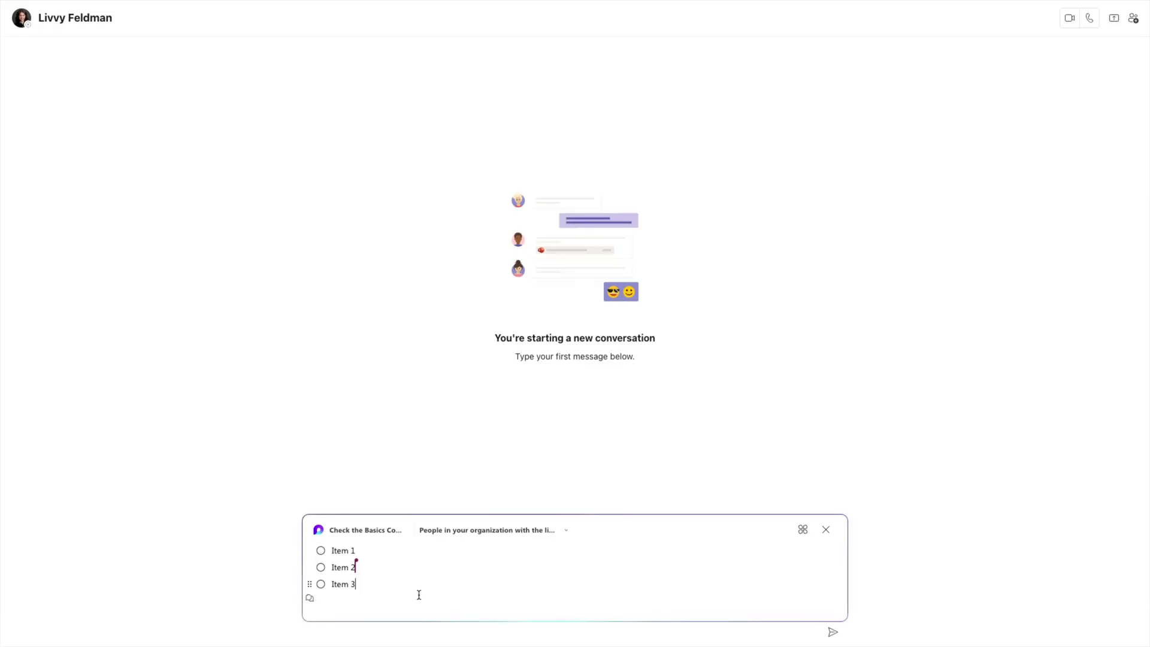
pyautogui.click(832, 632)
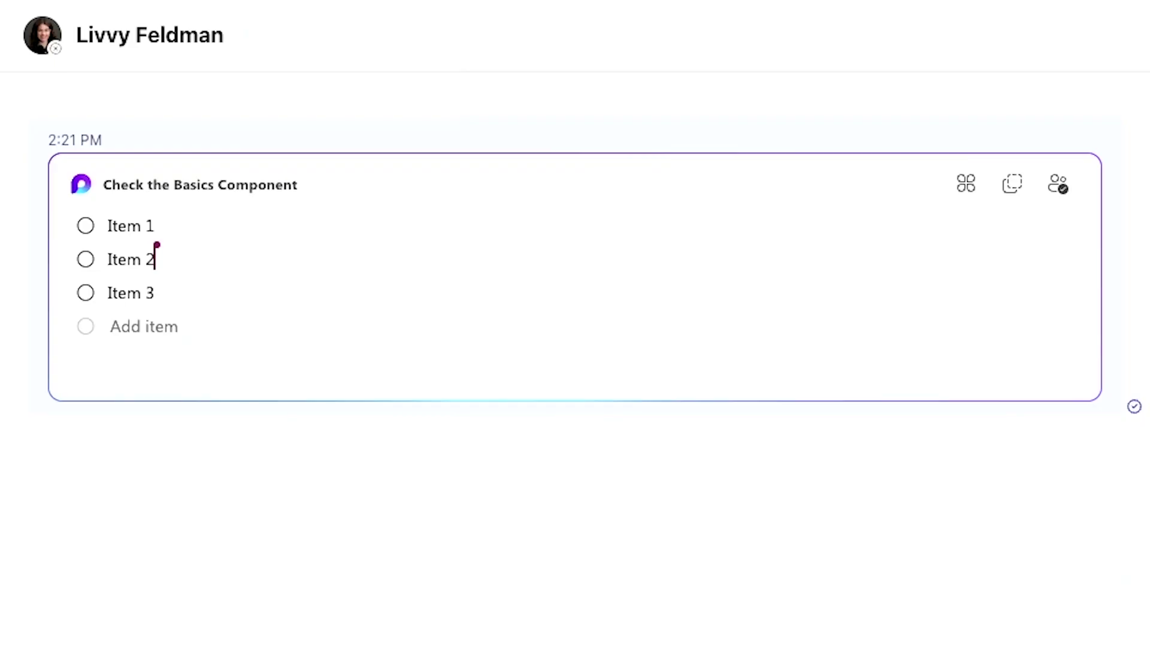
# Step: Add Item 4 to the checklist and create a new page in Getting Started
pyautogui.write('Item 4')
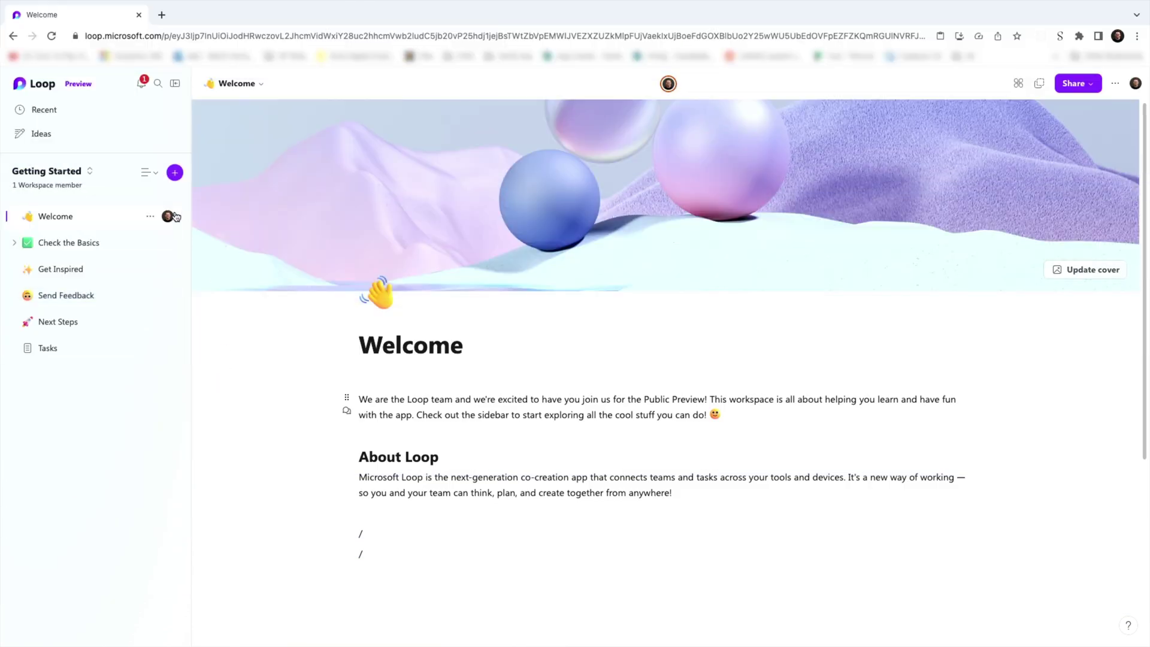
pyautogui.click(174, 173)
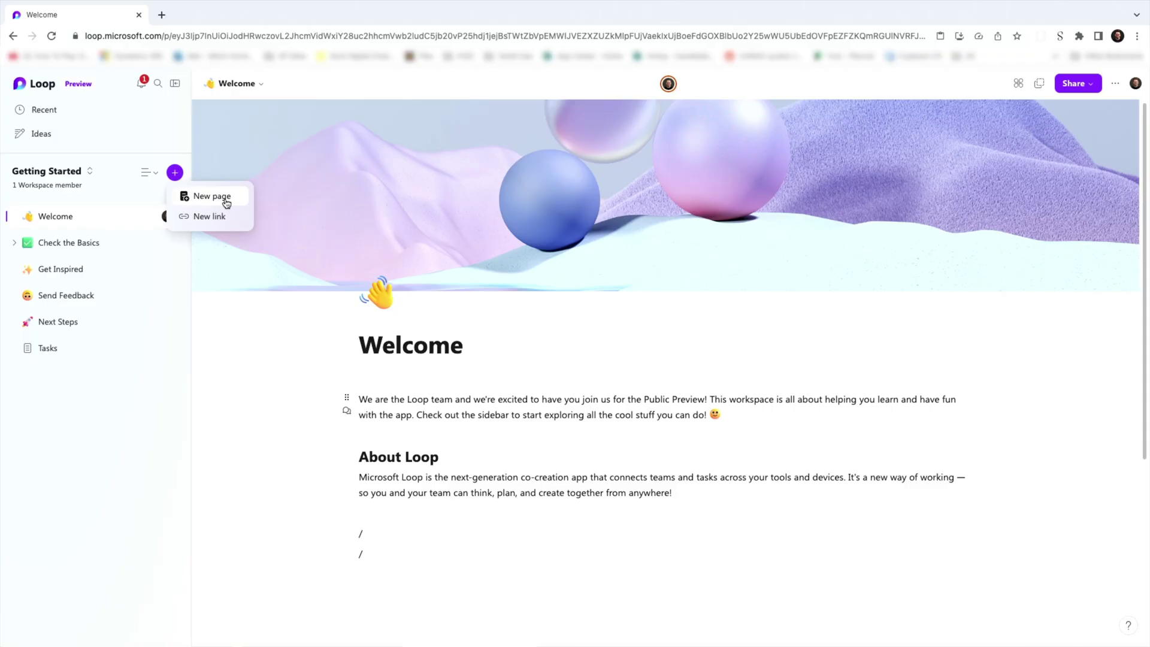
pyautogui.click(224, 198)
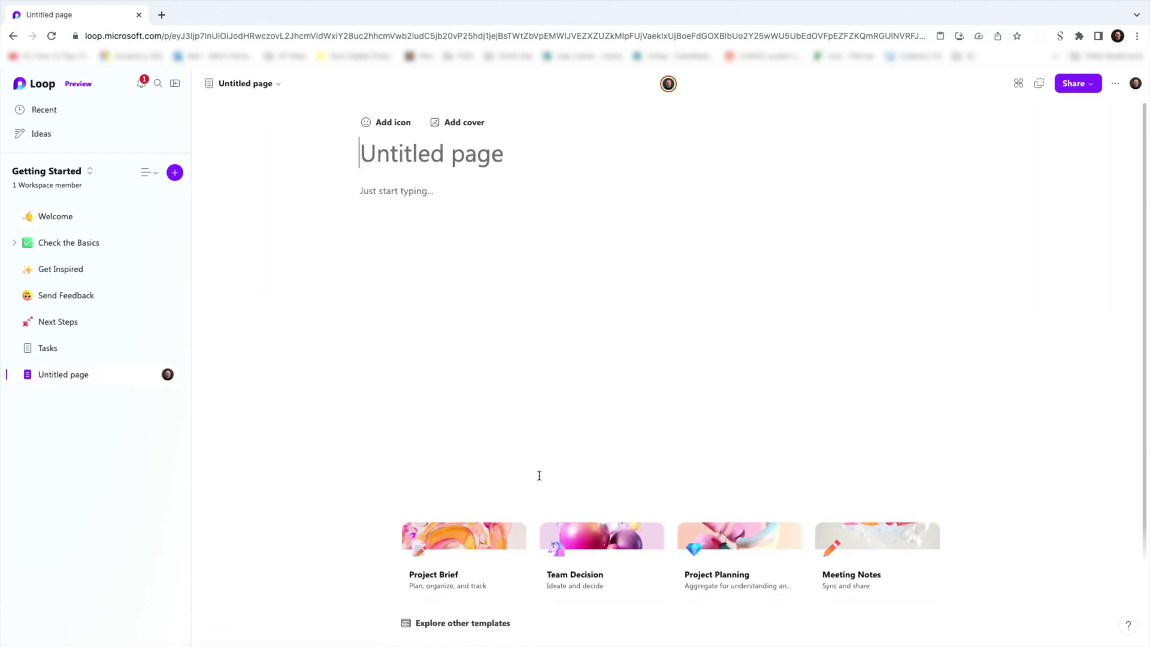
# Step: Apply the Project Brief template and retitle the page 'Digital Downloadable Product'
pyautogui.click(483, 624)
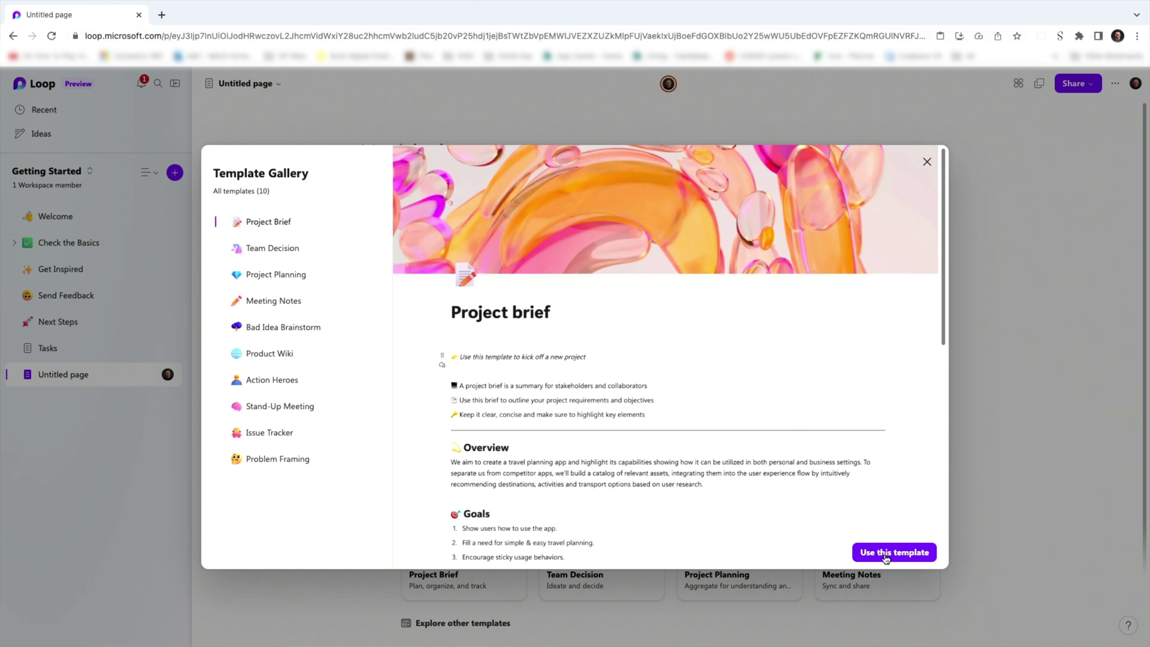
pyautogui.click(886, 555)
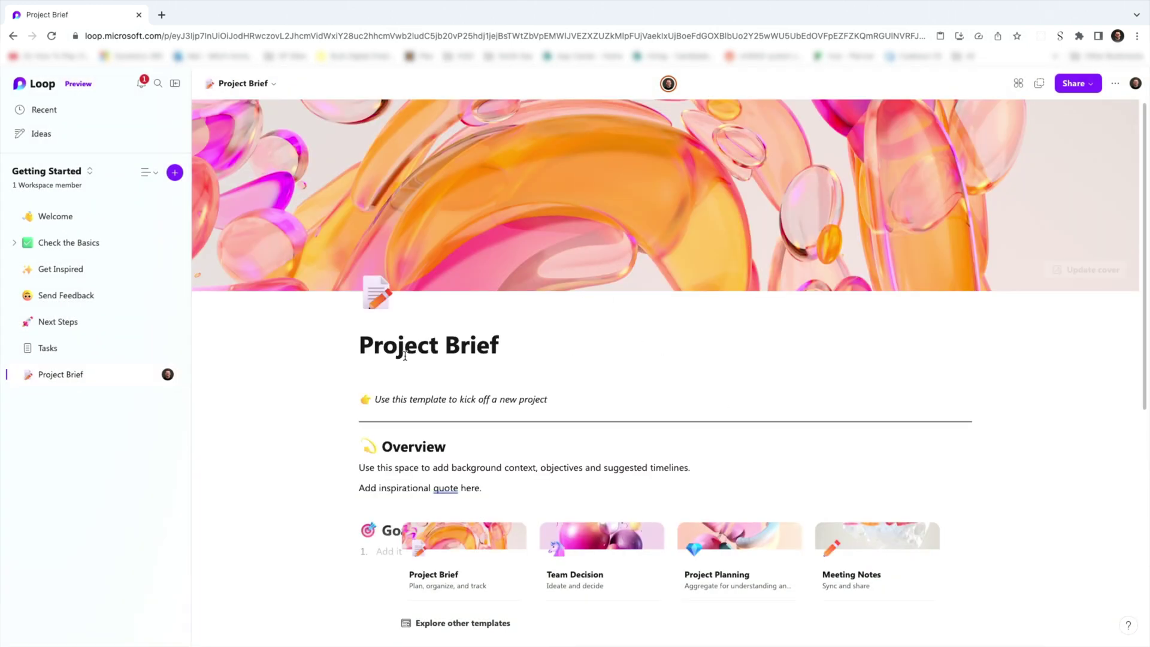
pyautogui.moveTo(359, 346); pyautogui.dragTo(515, 346)
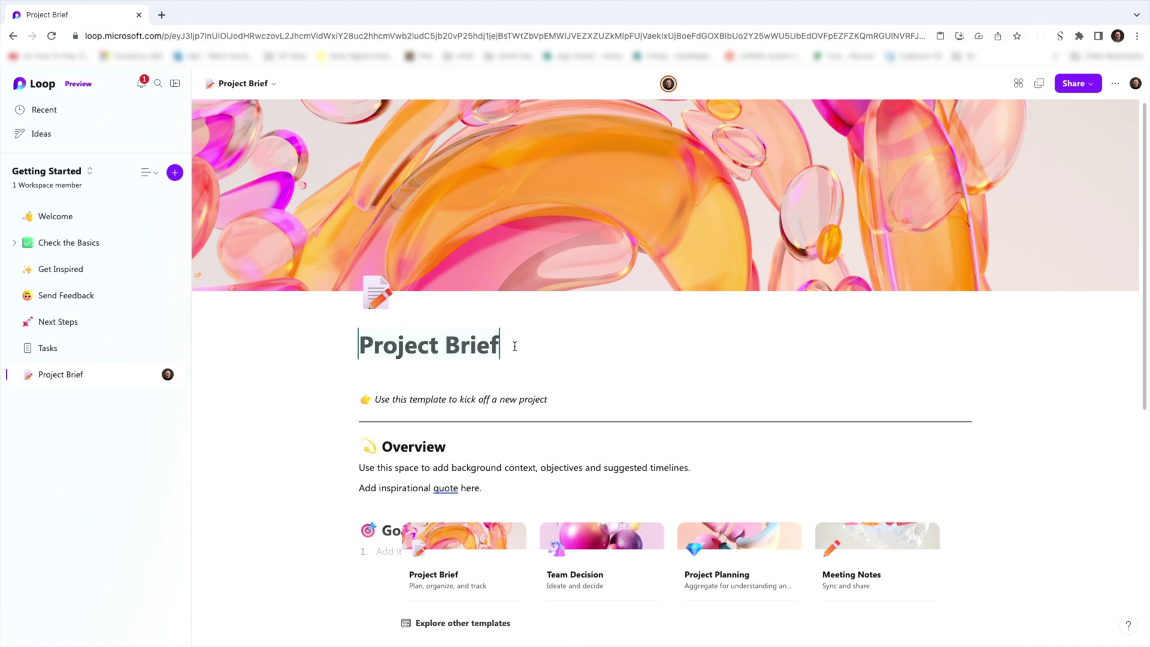
pyautogui.write('Digital')
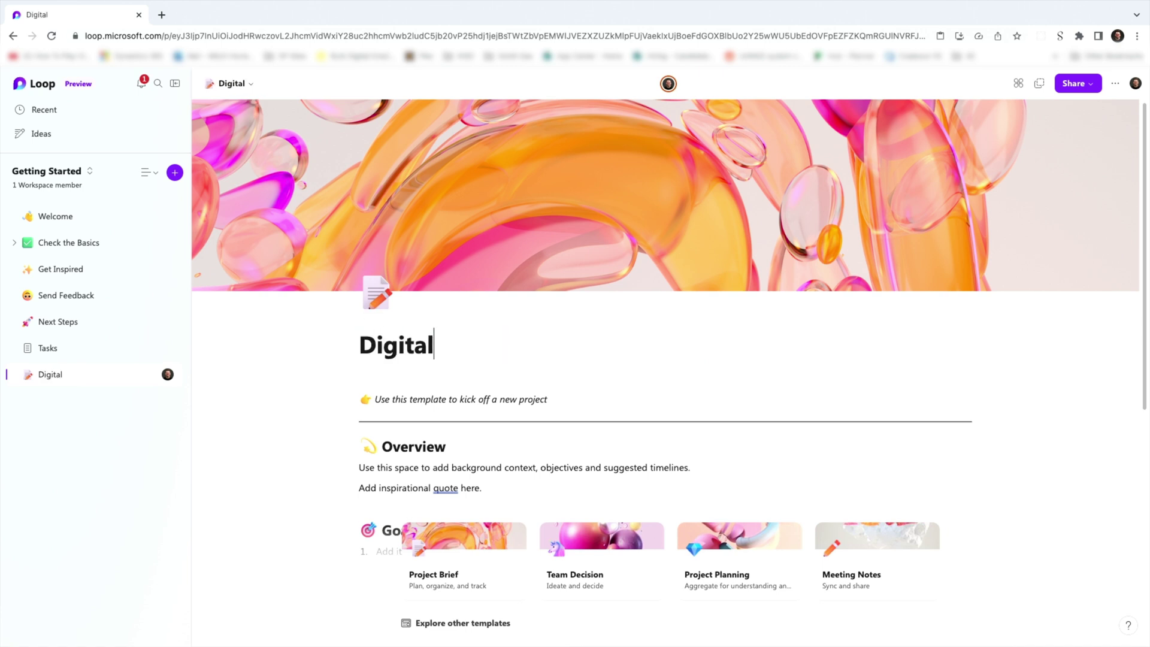
pyautogui.write(' Downloa')
pyautogui.press('BackSpace')
pyautogui.write('oad')
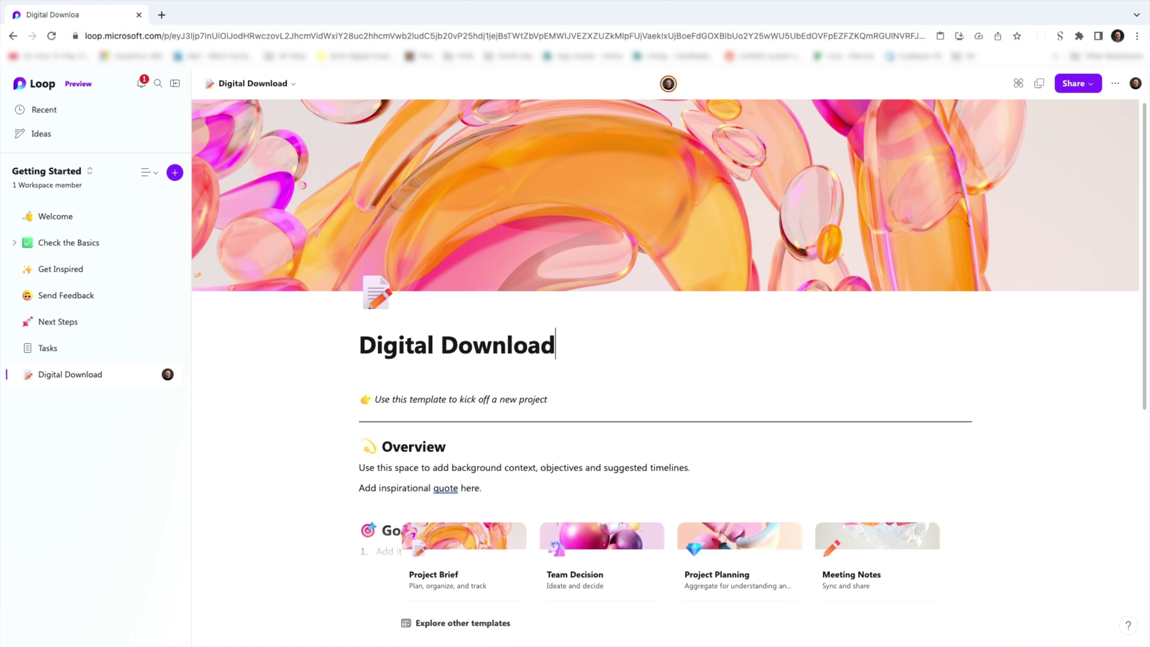
pyautogui.write('able Prod')
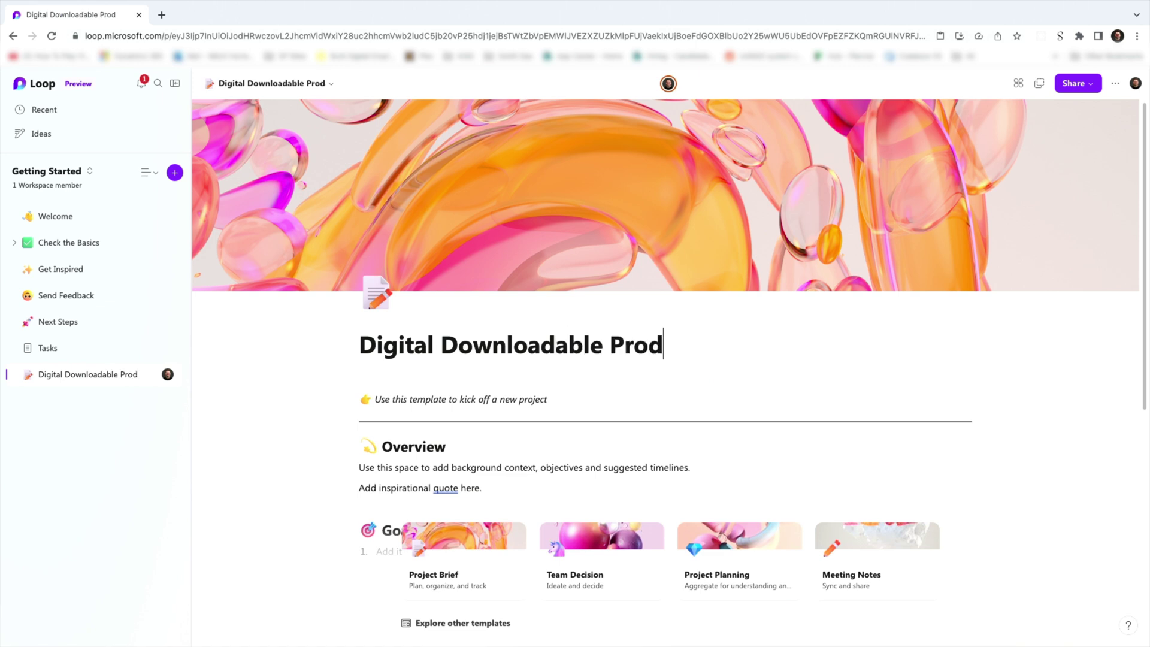
pyautogui.write('uct')
pyautogui.scroll(-5, 628, 348)
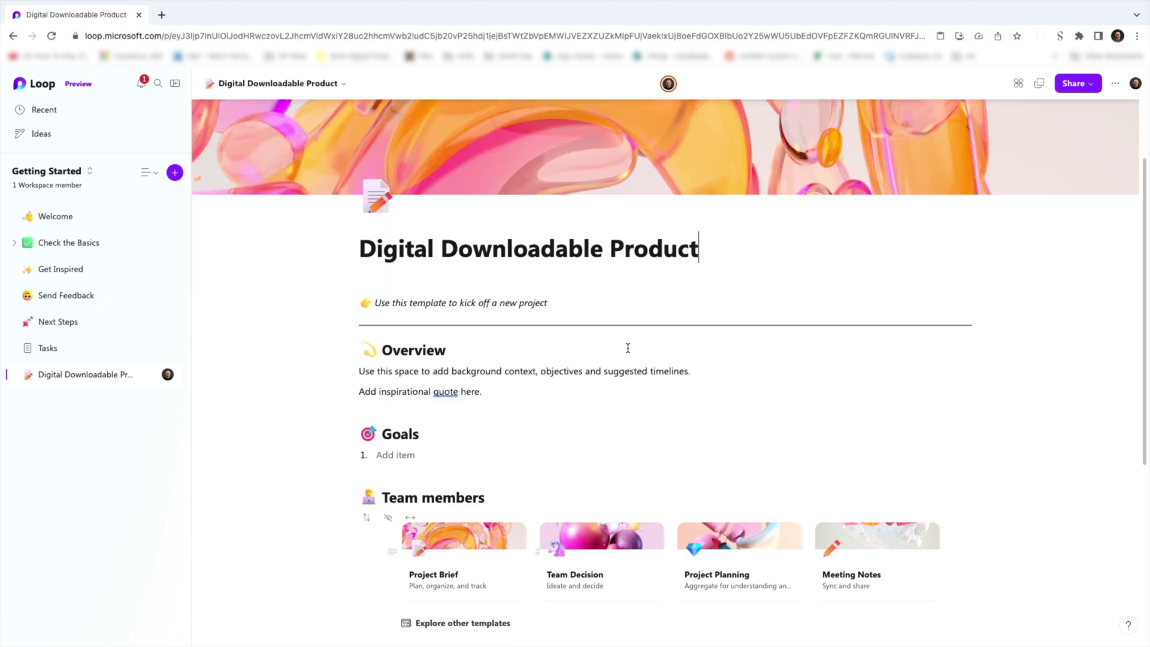